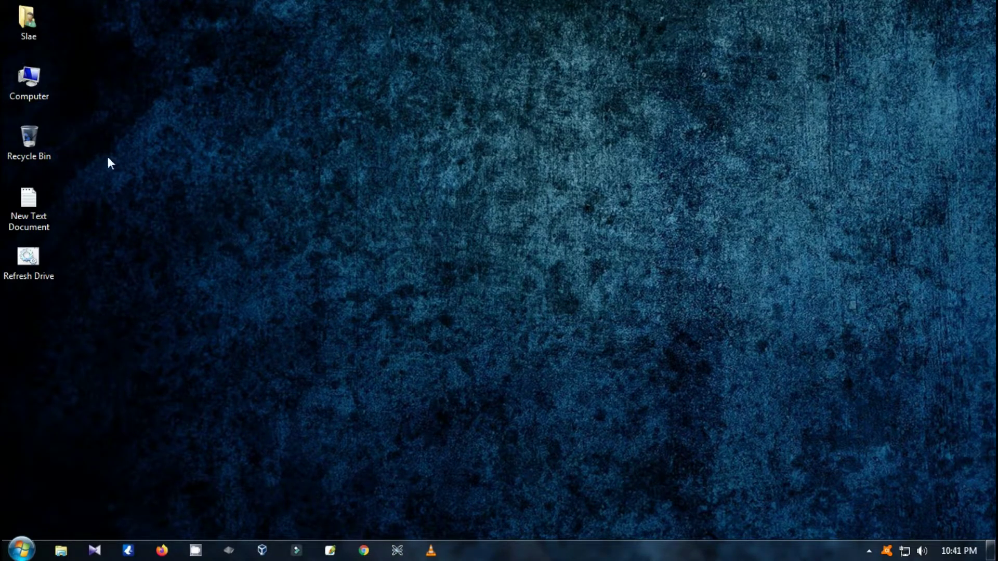
Drag the Recycle Bin icon around the desktop and back, then run gpedit.msc.
mouse_move(32, 152)
mouse_down()
mouse_move(298, 222)
mouse_move(358, 275)
mouse_move(408, 224)
mouse_move(383, 239)
mouse_up()
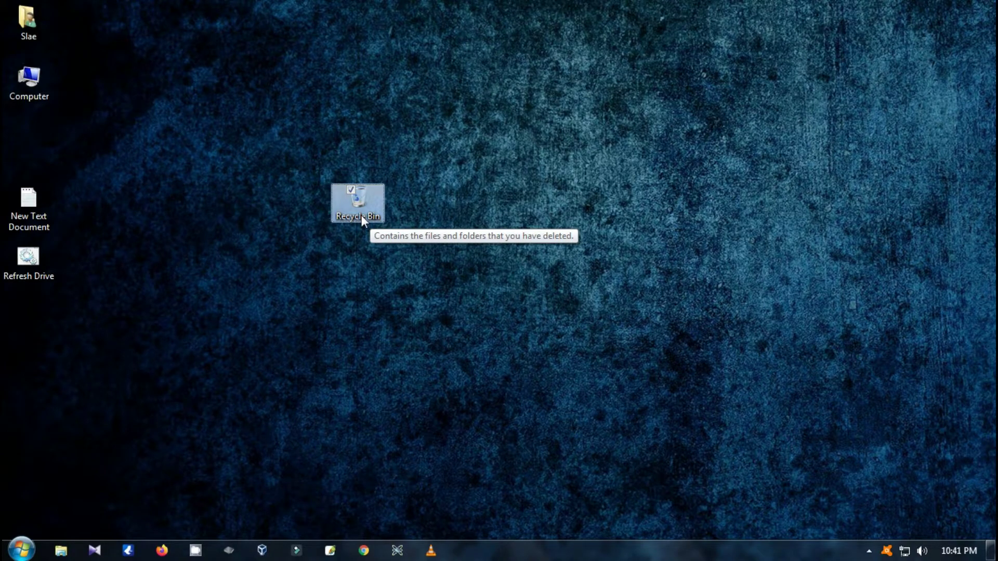
mouse_move(361, 201)
mouse_down()
mouse_move(98, 153)
mouse_move(37, 154)
mouse_move(165, 159)
mouse_up()
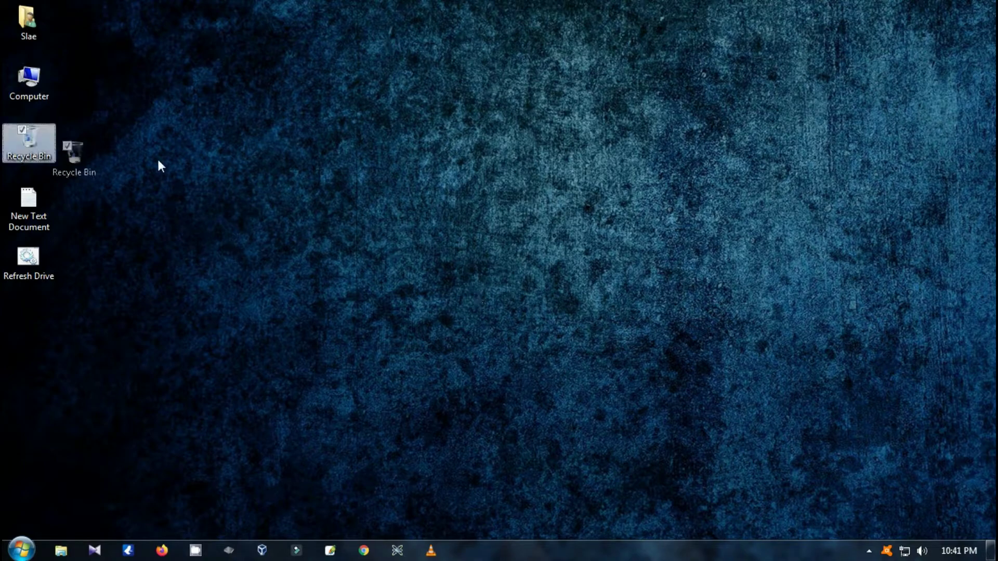
drag(41, 147, 42, 148)
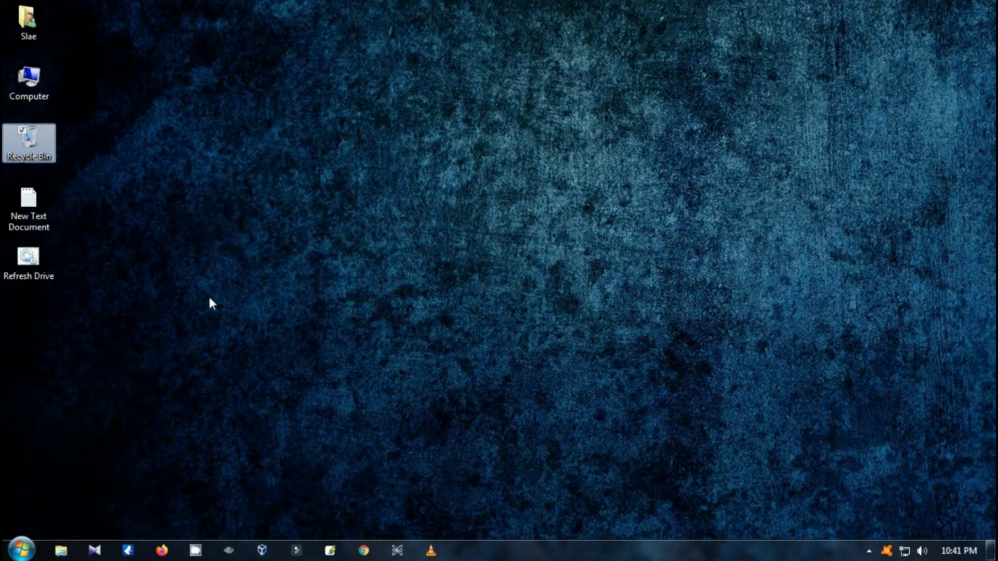
key(super+r)
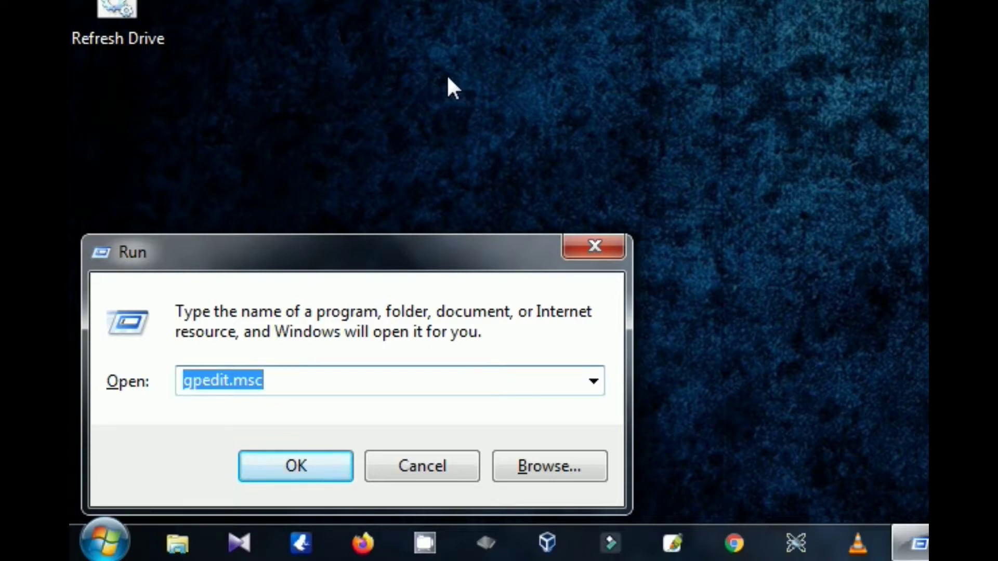
text(gp)
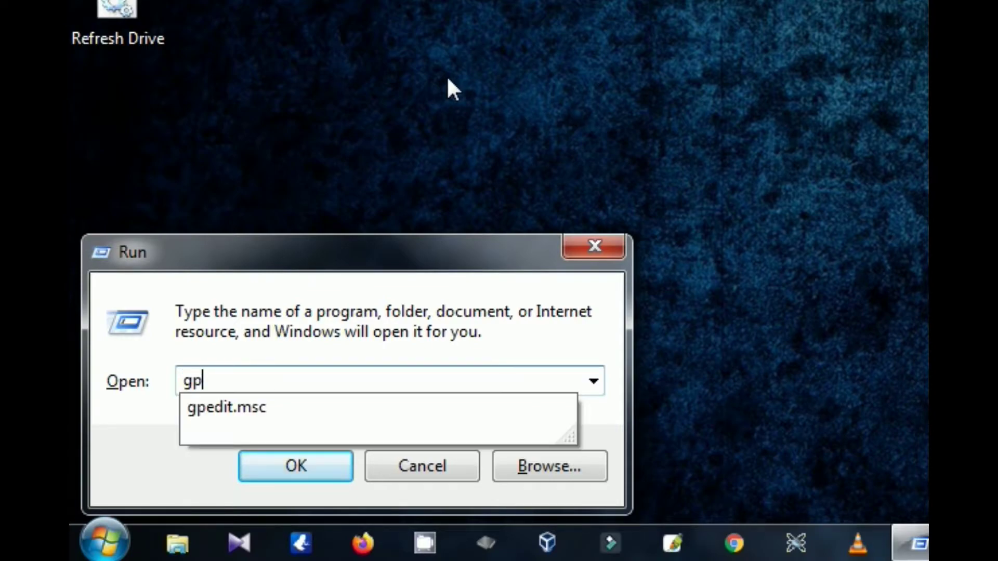
text(edit)
text(.ms)
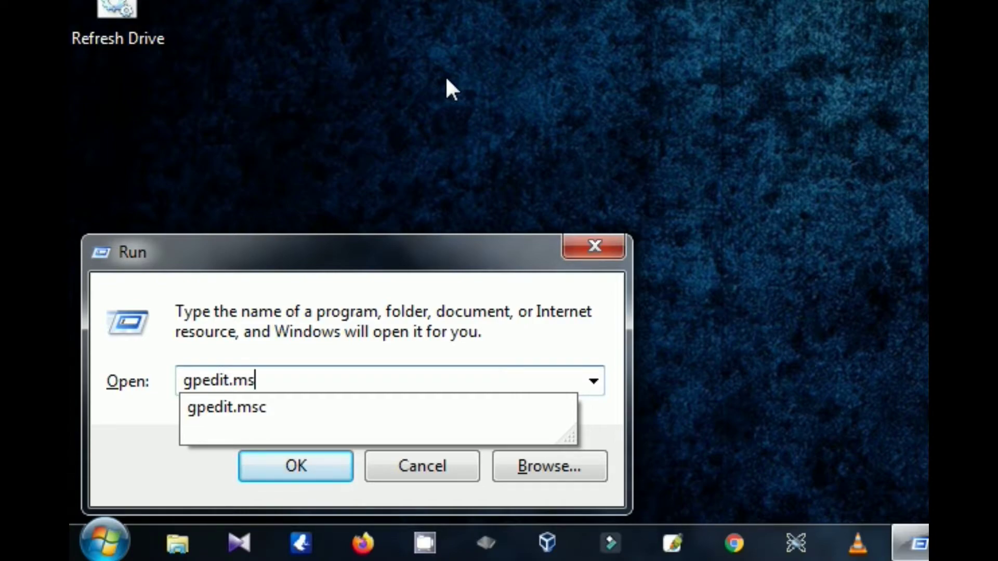
text(c)
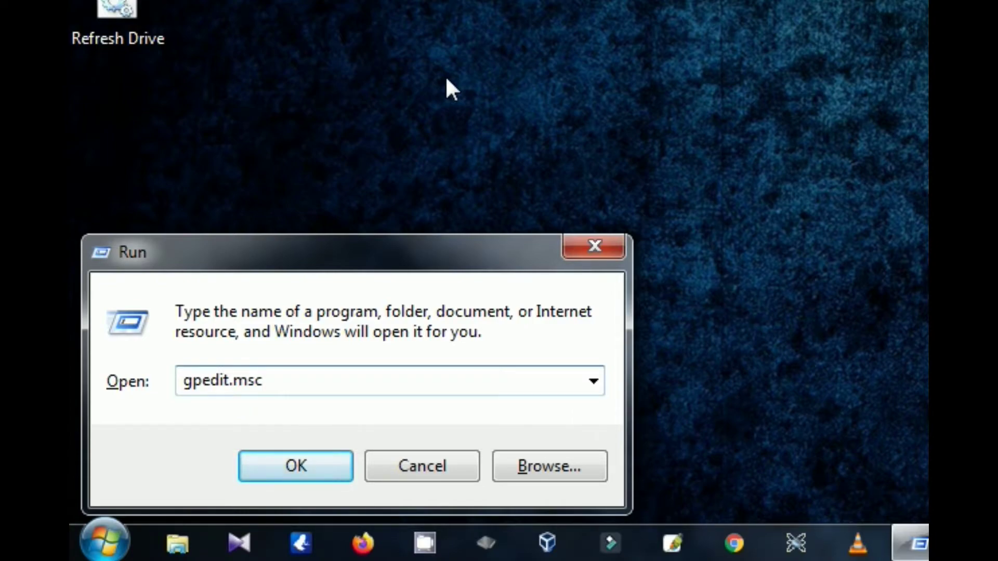
key(Return)
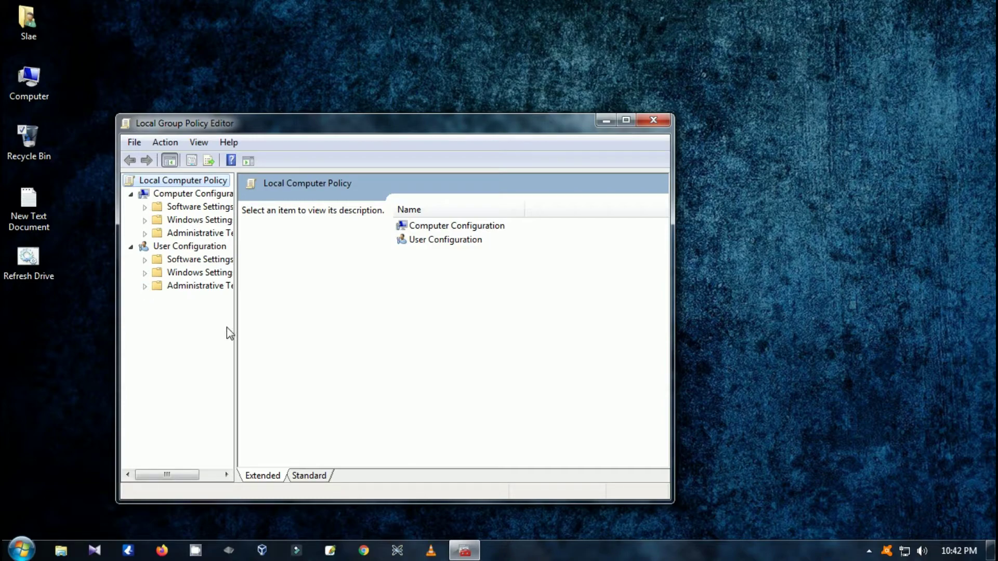
Show User Configuration > Administrative Templates > Desktop settings and read the Remove Recycle Bin icon description.
drag(235, 327, 298, 329)
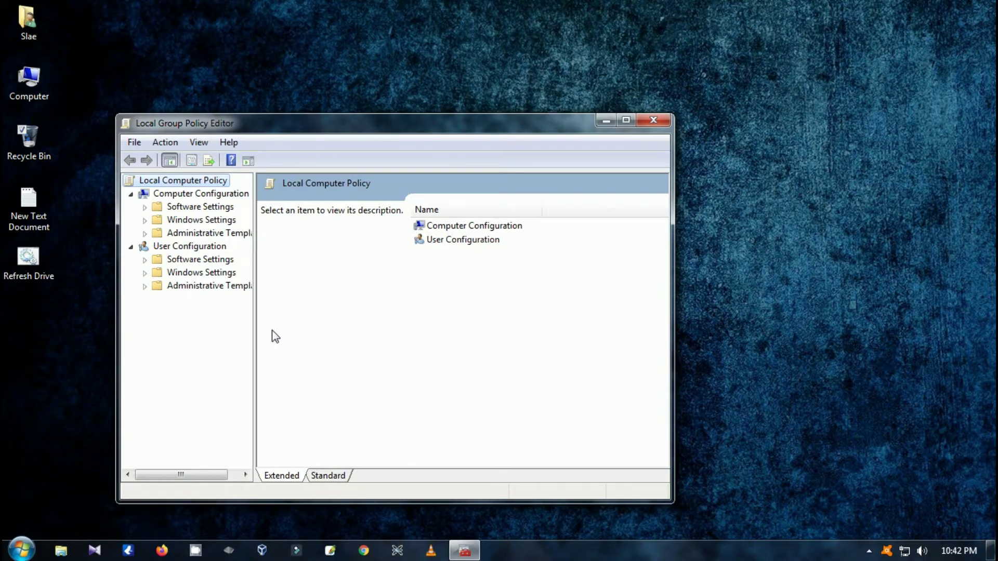
click(144, 286)
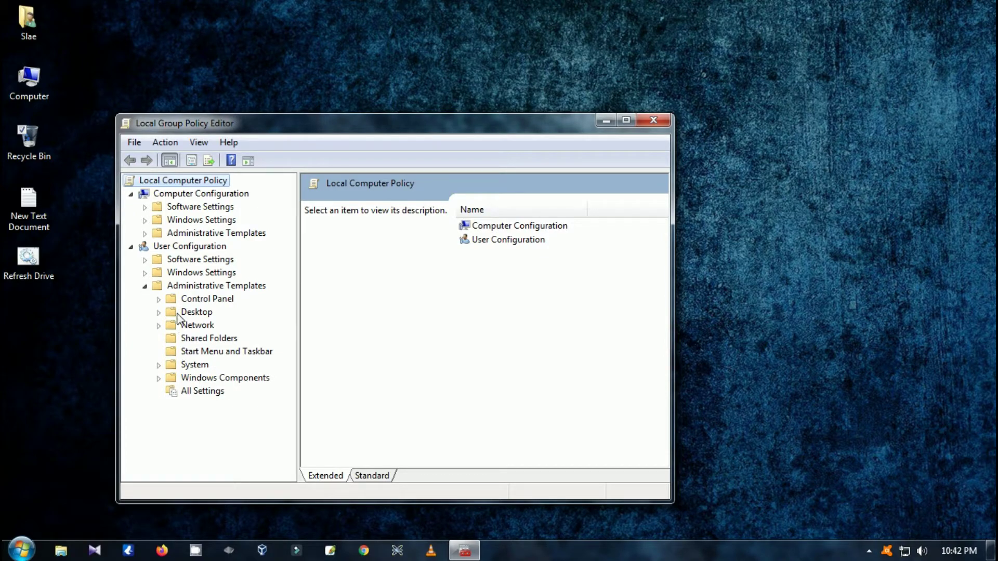
click(159, 312)
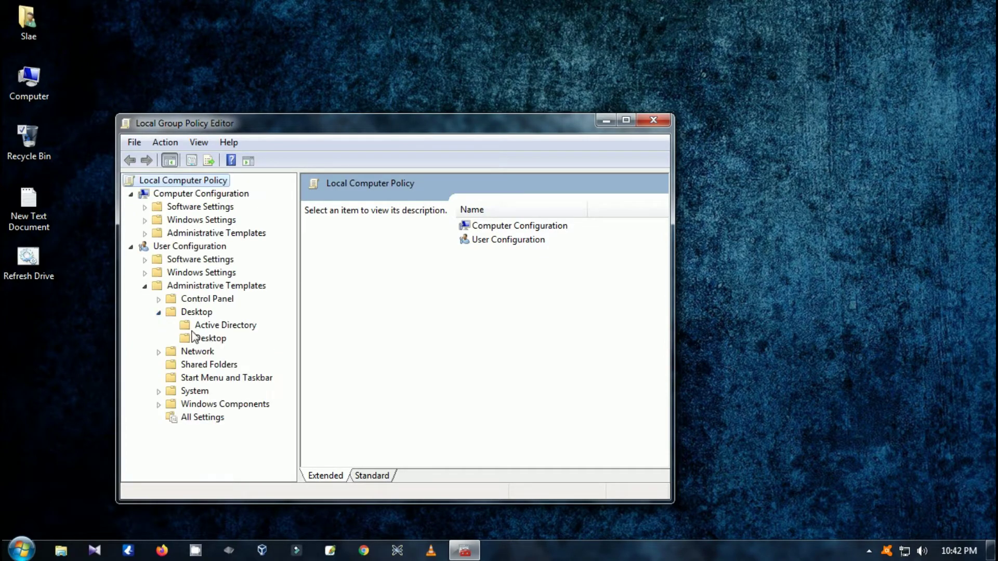
click(196, 312)
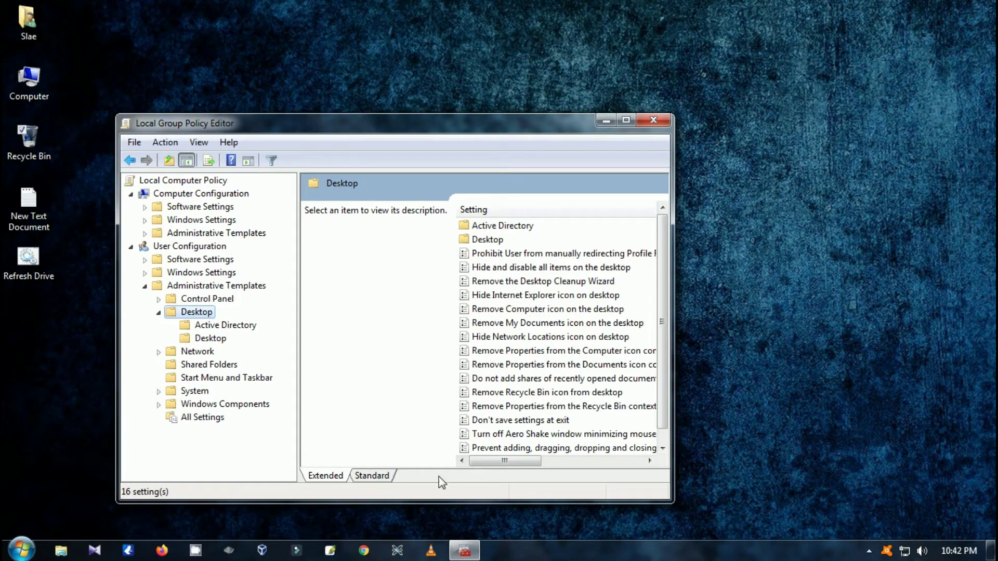
mouse_move(489, 462)
mouse_down()
mouse_move(499, 468)
mouse_move(475, 468)
mouse_up()
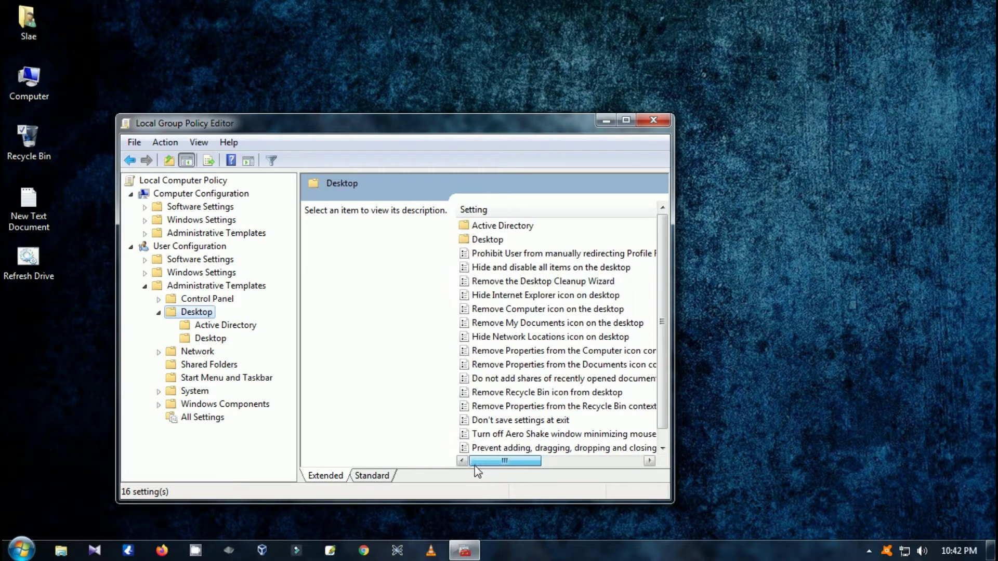
drag(671, 384, 791, 376)
click(546, 407)
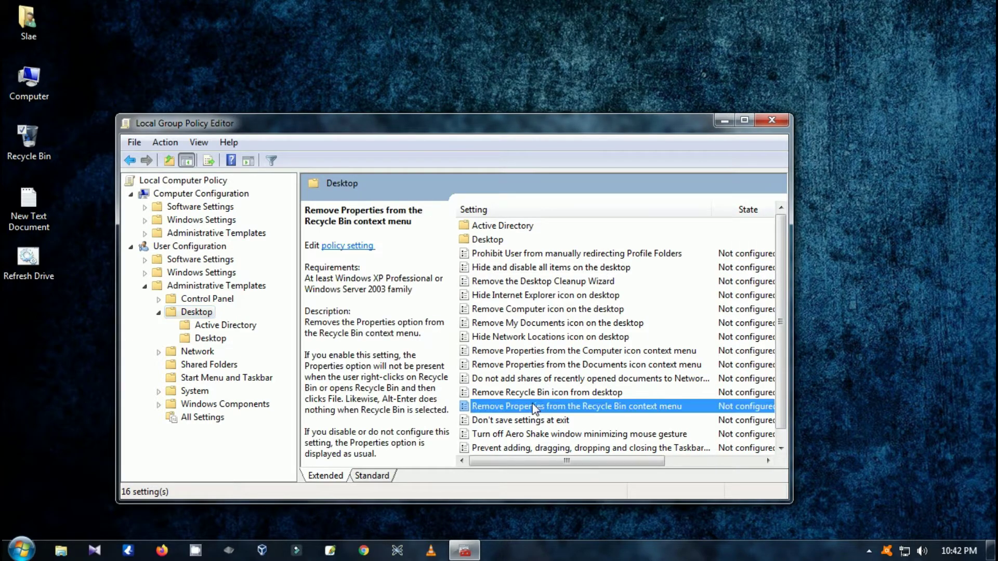
click(522, 379)
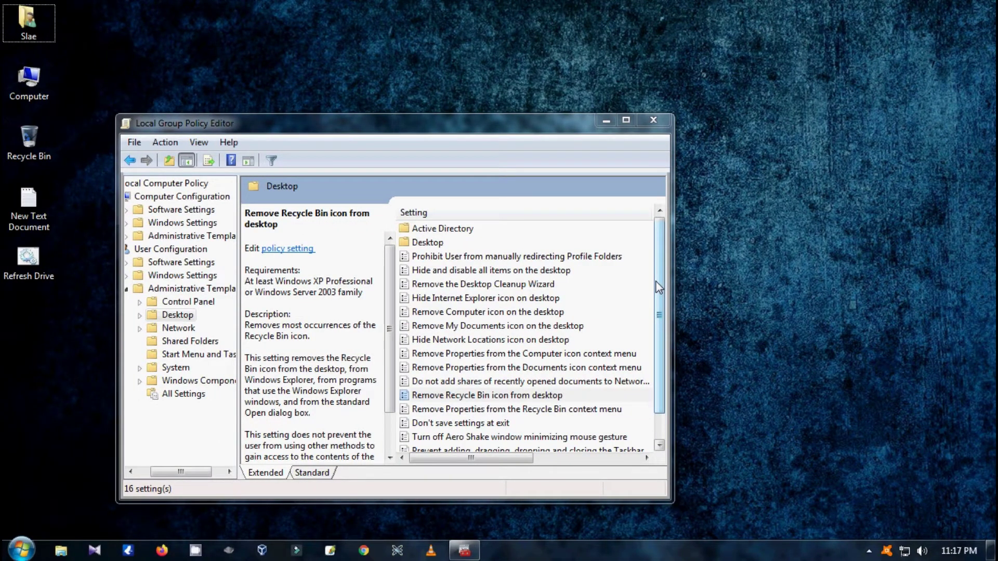
Set 'Remove Recycle Bin icon from desktop' to Enabled and confirm the change.
click(460, 398)
double_click(460, 398)
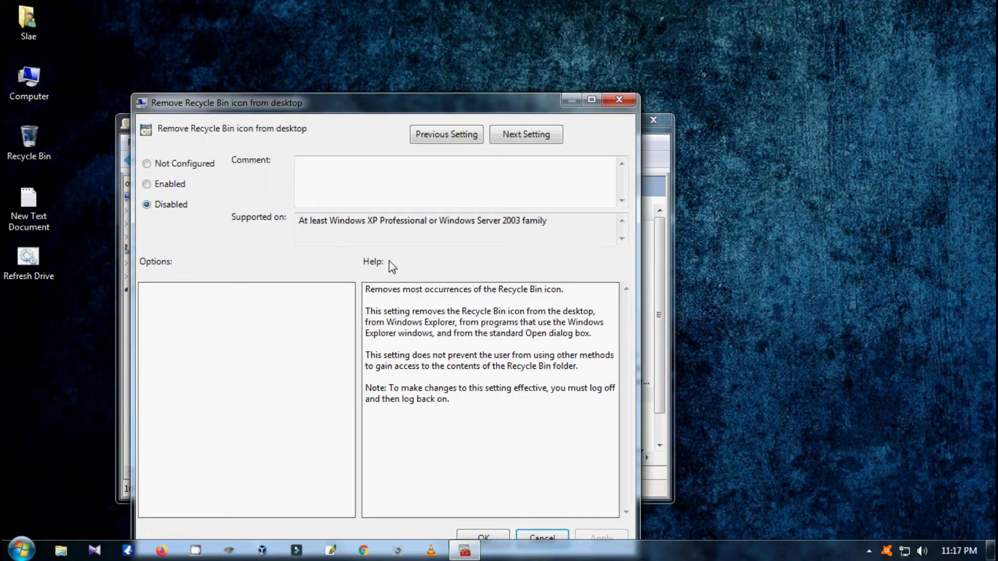
click(172, 185)
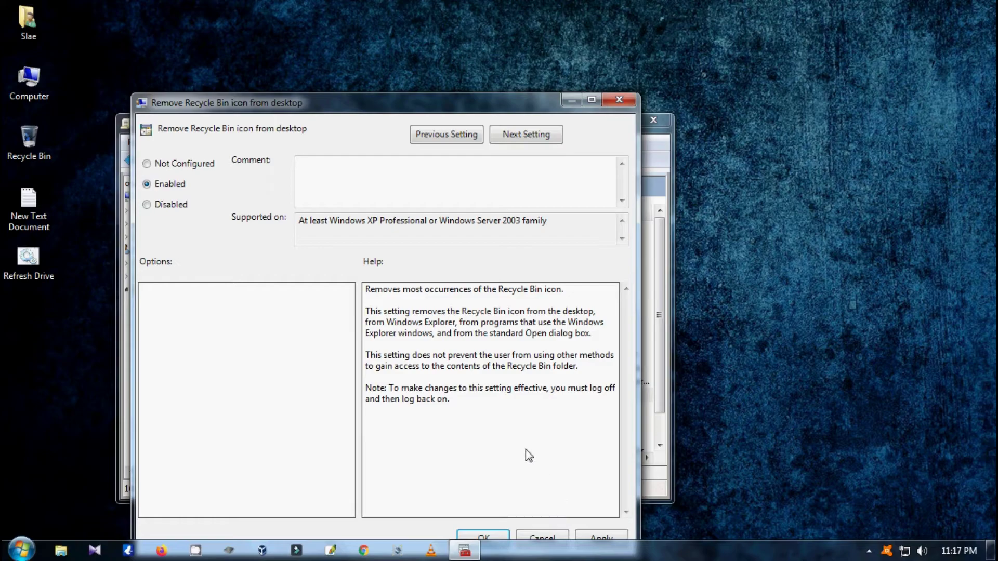
click(592, 535)
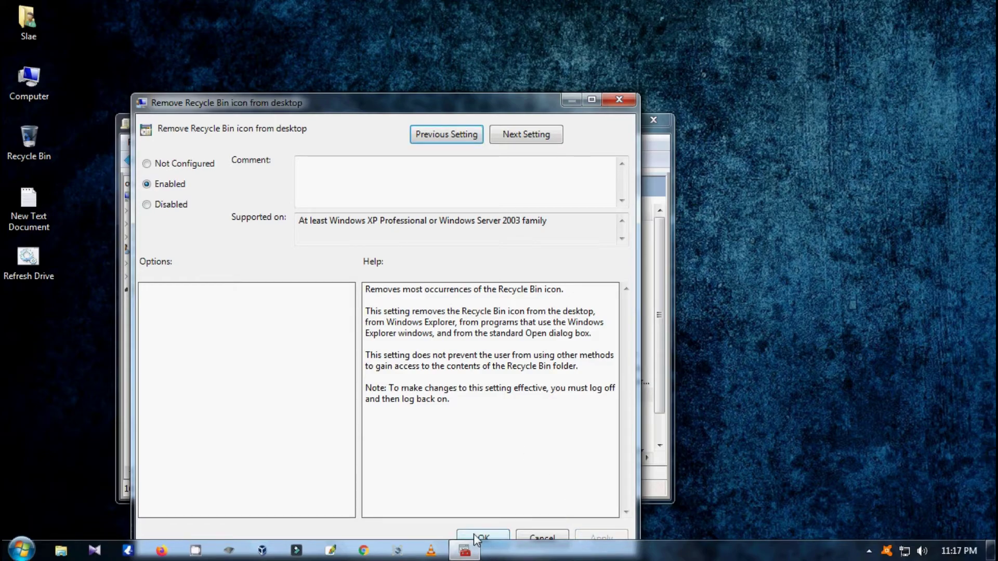
click(481, 537)
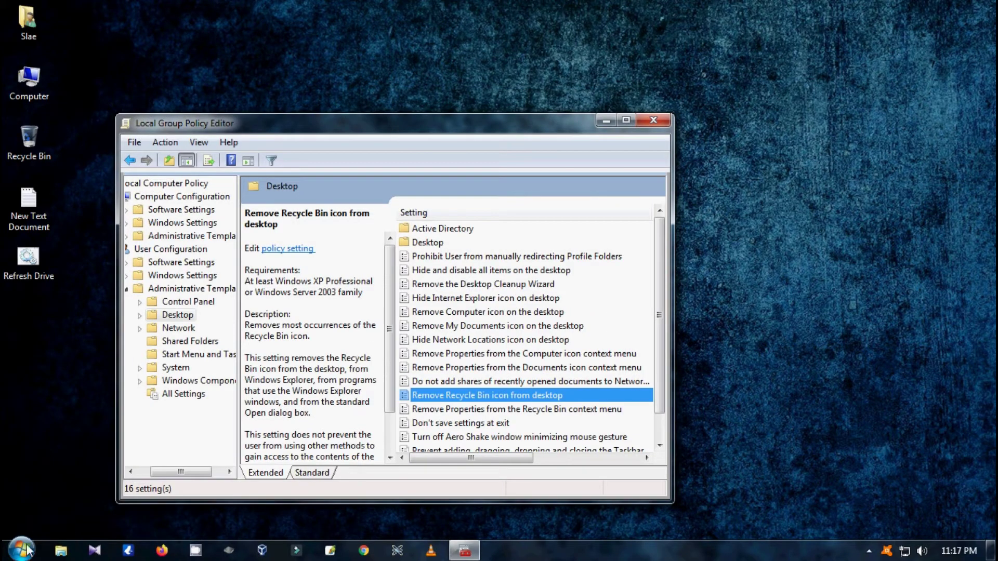
Open the Start menu and expand the shutdown options to show Restart.
click(22, 550)
click(257, 517)
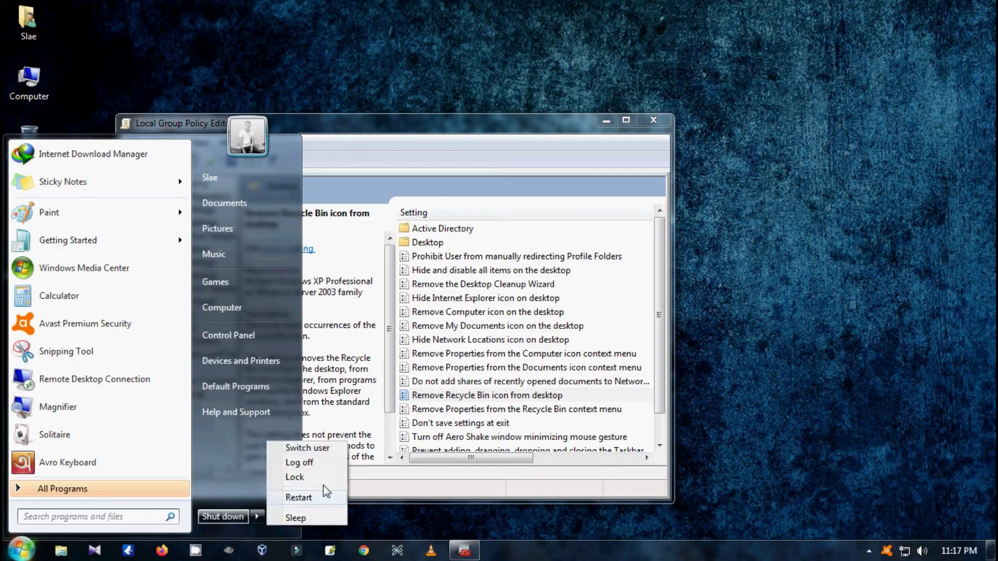